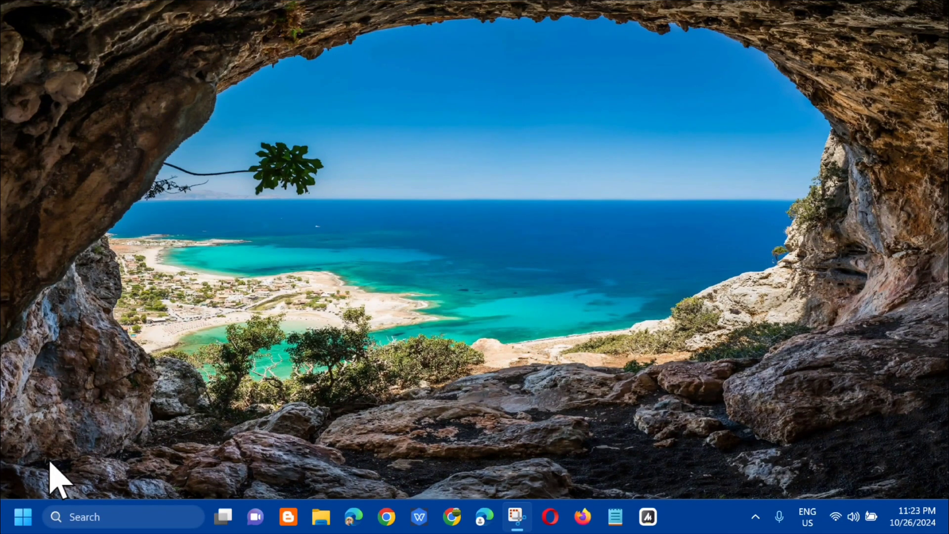
# Search the Start menu for 'display settings'.
pyautogui.click(23, 517)
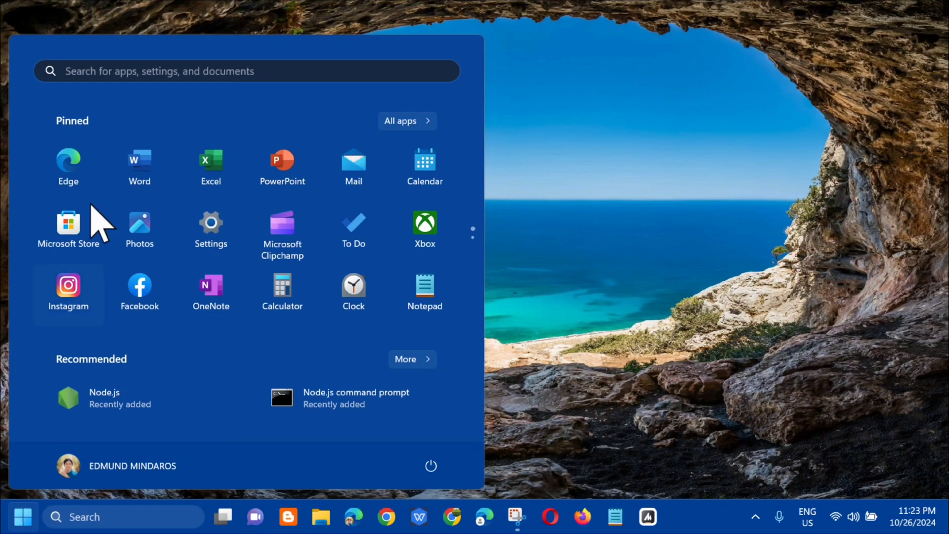
pyautogui.click(109, 72)
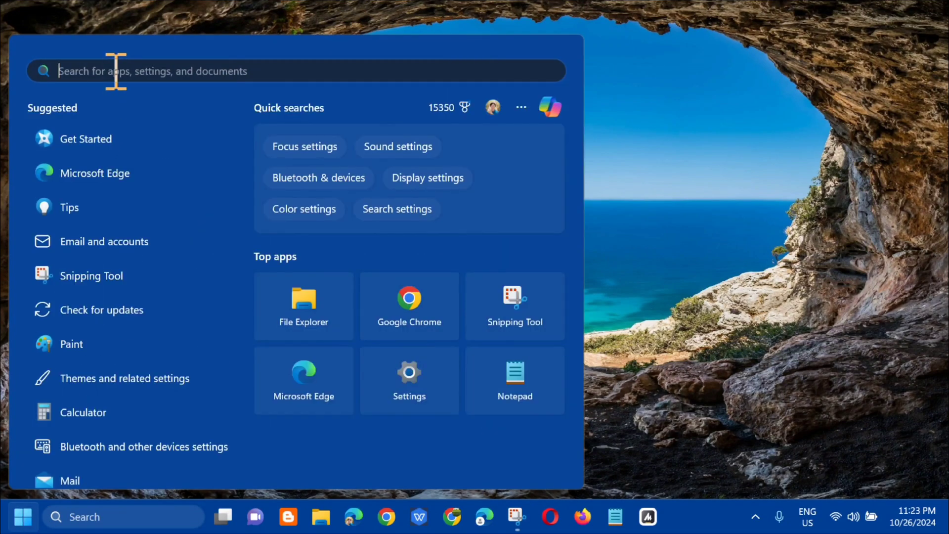
pyautogui.write('dis')
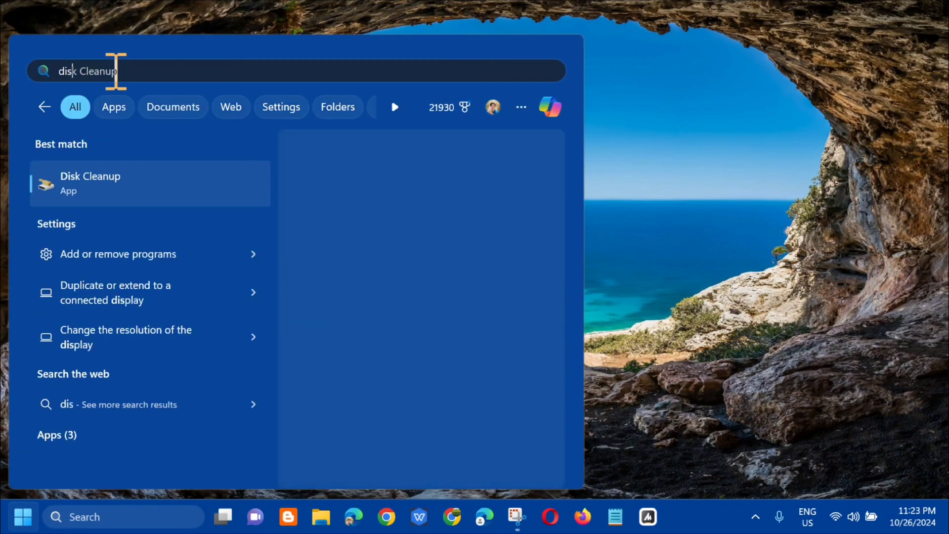
pyautogui.write('play setti')
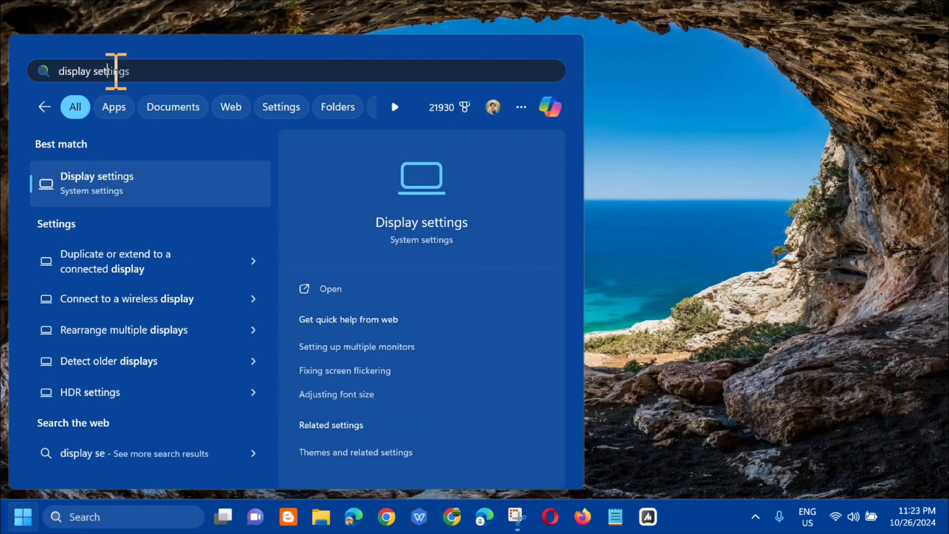
pyautogui.write('ngs')
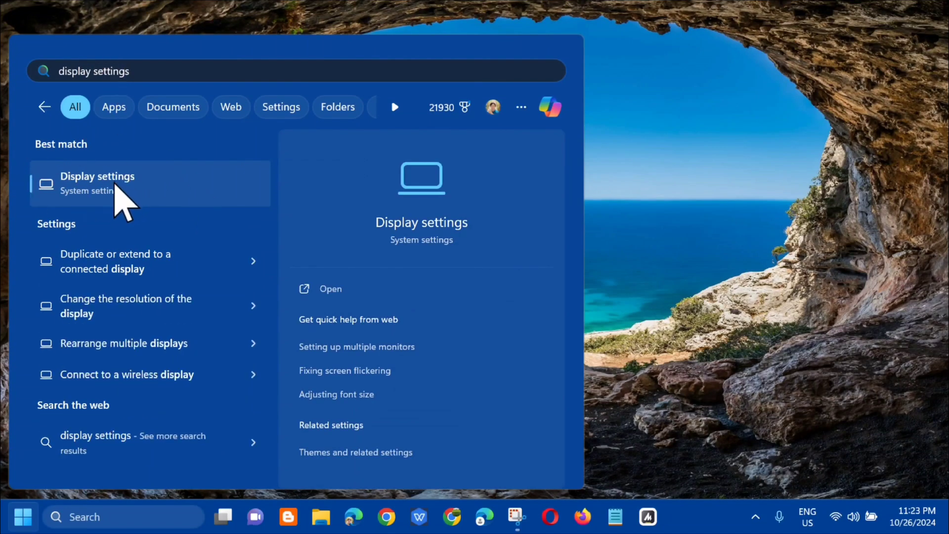
# Open the Display settings result, scroll through the System > Display page, then close Settings.
pyautogui.click(334, 294)
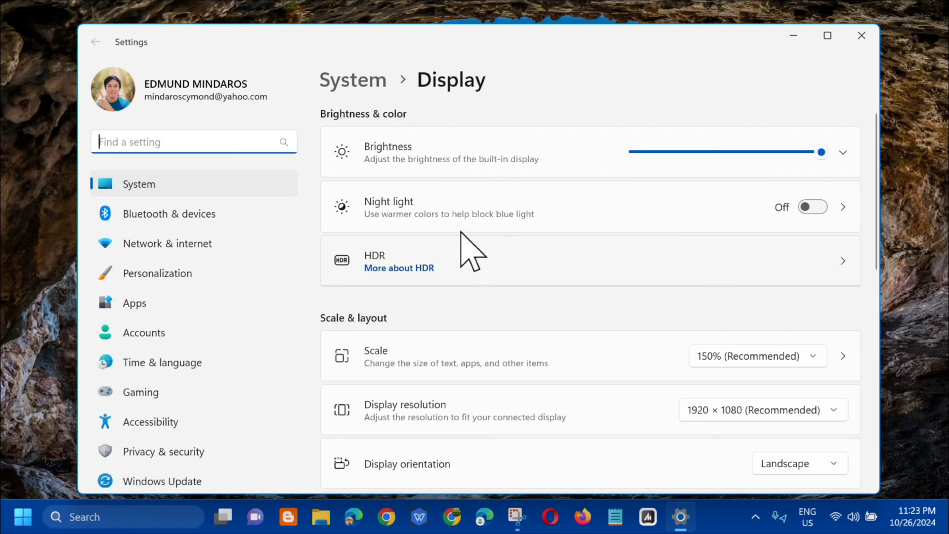
pyautogui.scroll(-3, 473, 262)
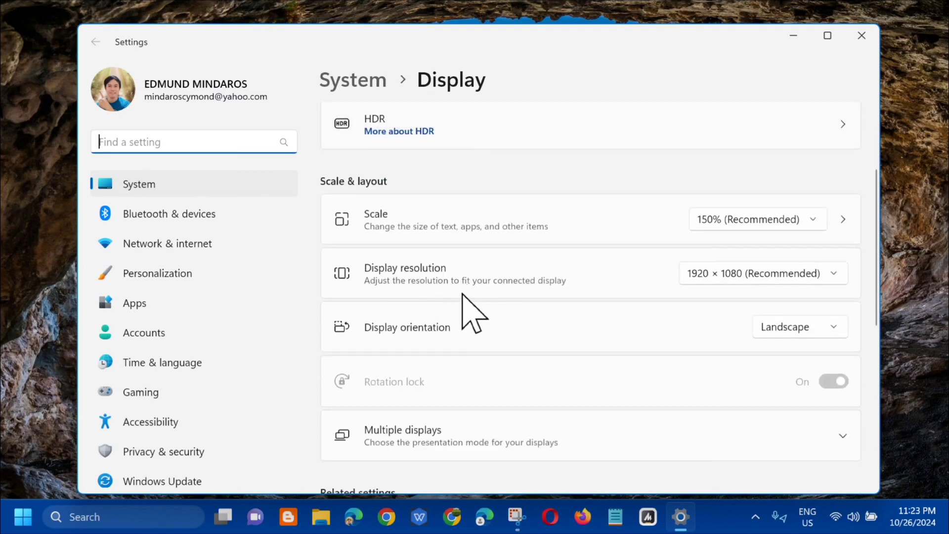
pyautogui.scroll(-3, 453, 334)
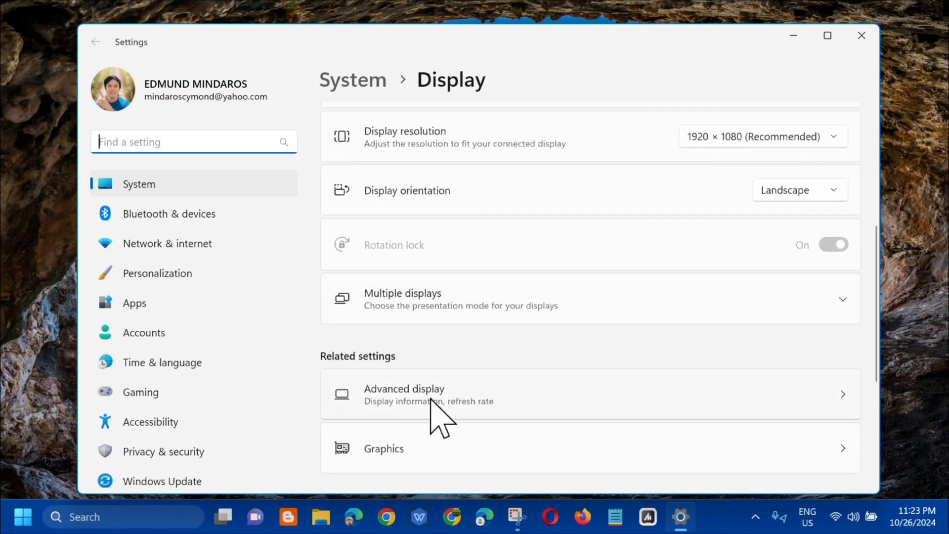
pyautogui.scroll(10, 572, 381)
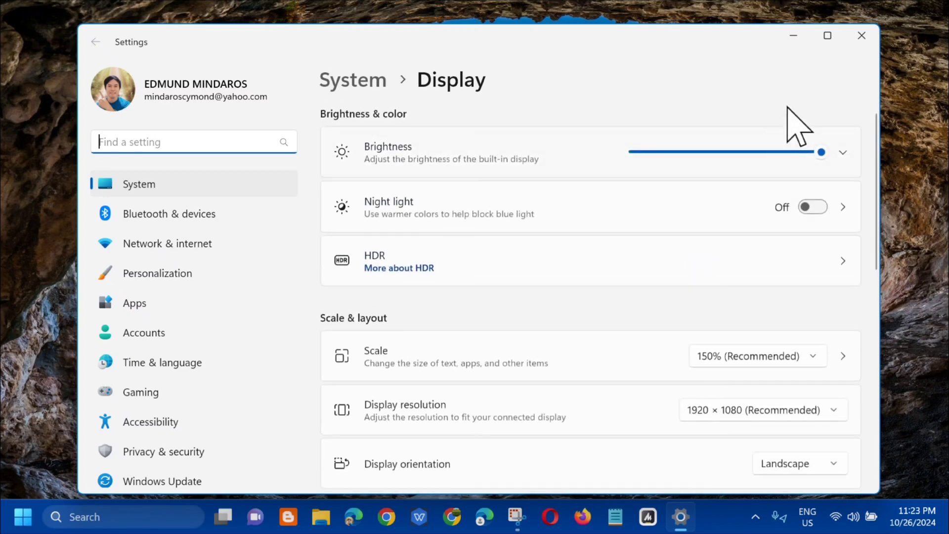
pyautogui.click(861, 36)
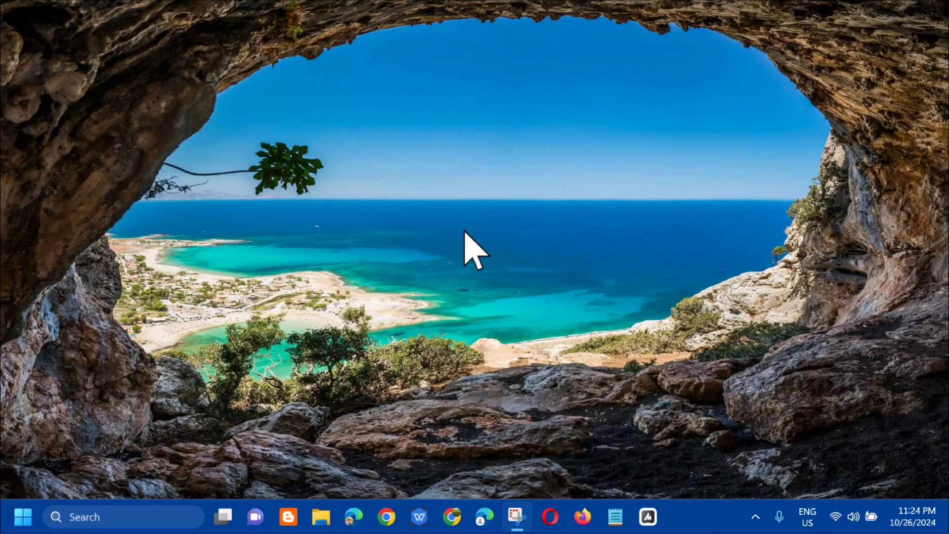
pyautogui.rightClick(23, 519)
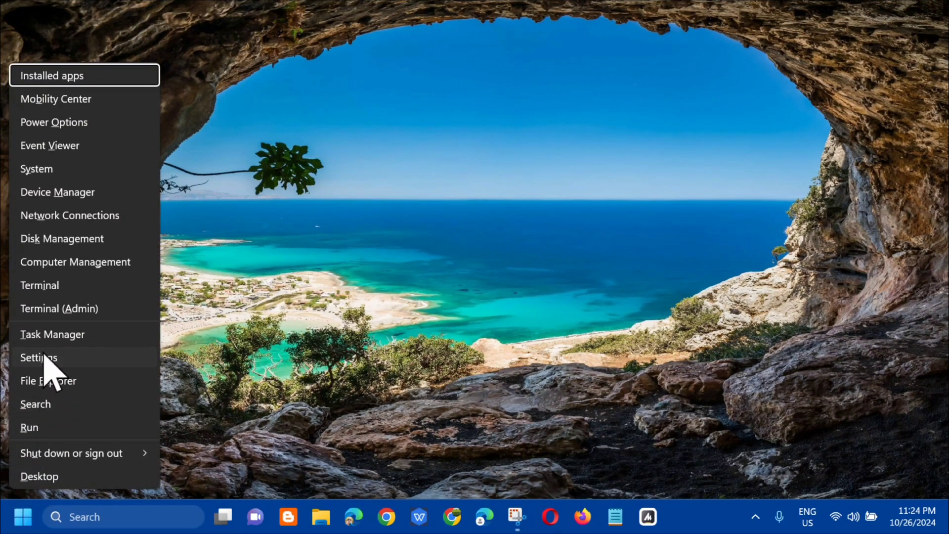
pyautogui.click(43, 360)
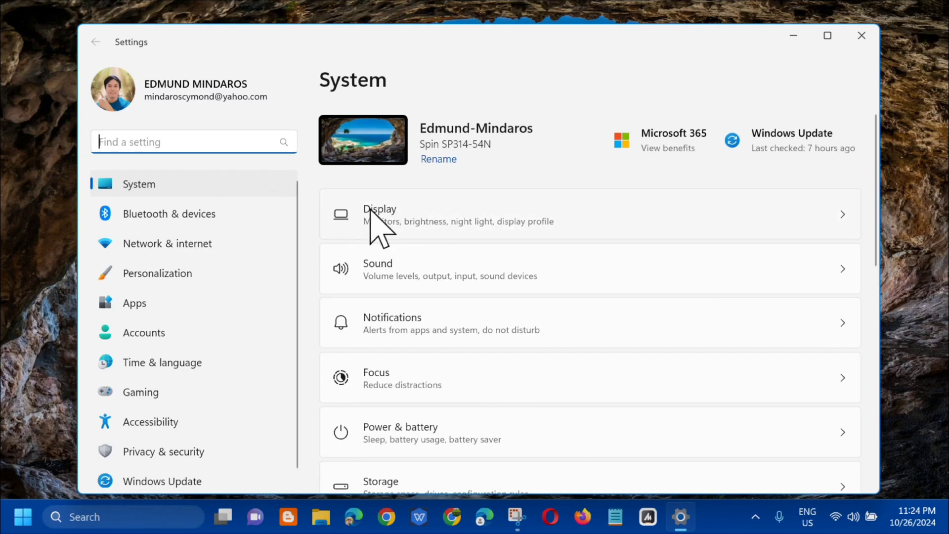
pyautogui.click(417, 224)
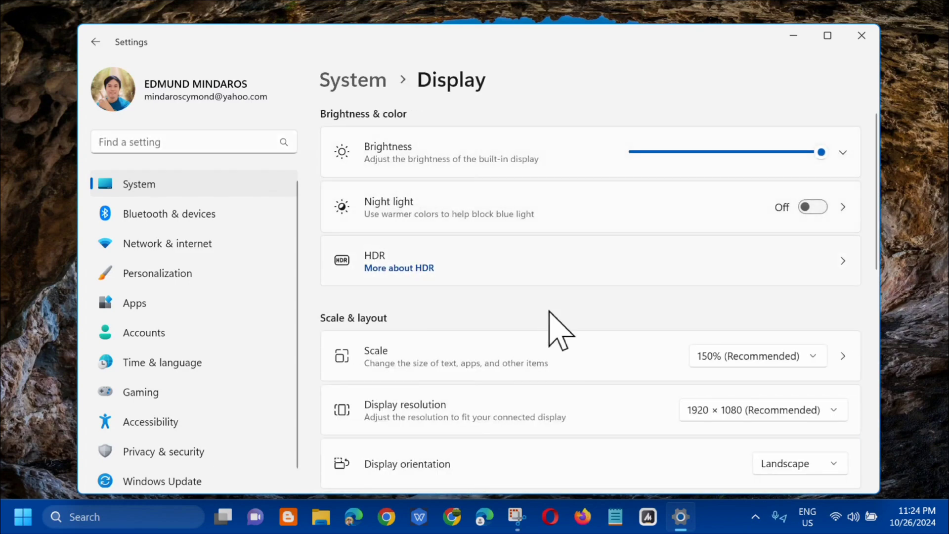
pyautogui.scroll(-2, 545, 311)
pyautogui.scroll(-3, 544, 321)
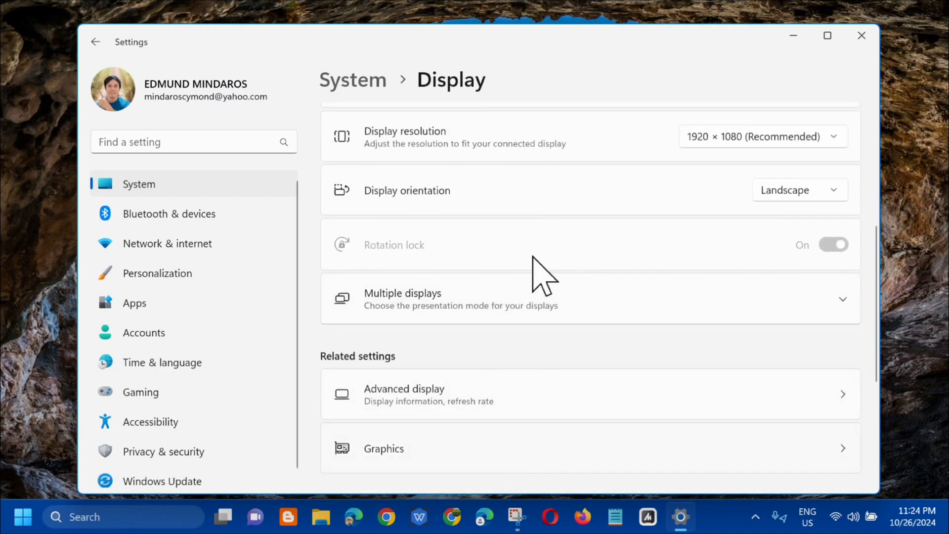
pyautogui.hotkey('alt', 'F4')
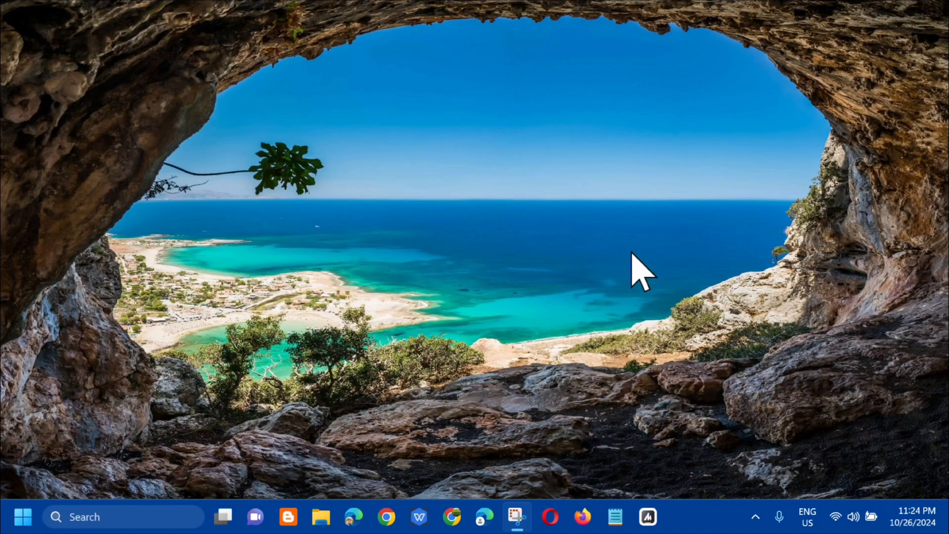
pyautogui.rightClick(398, 97)
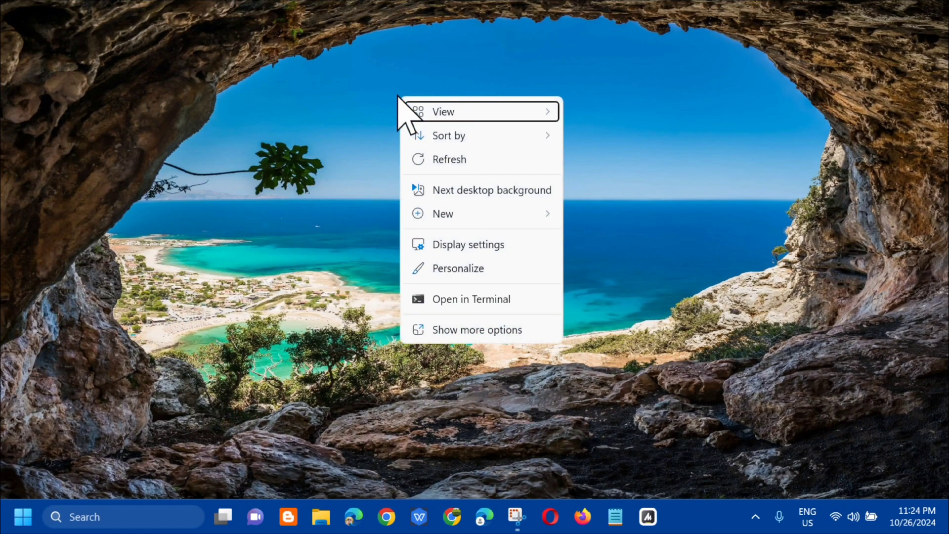
pyautogui.click(459, 249)
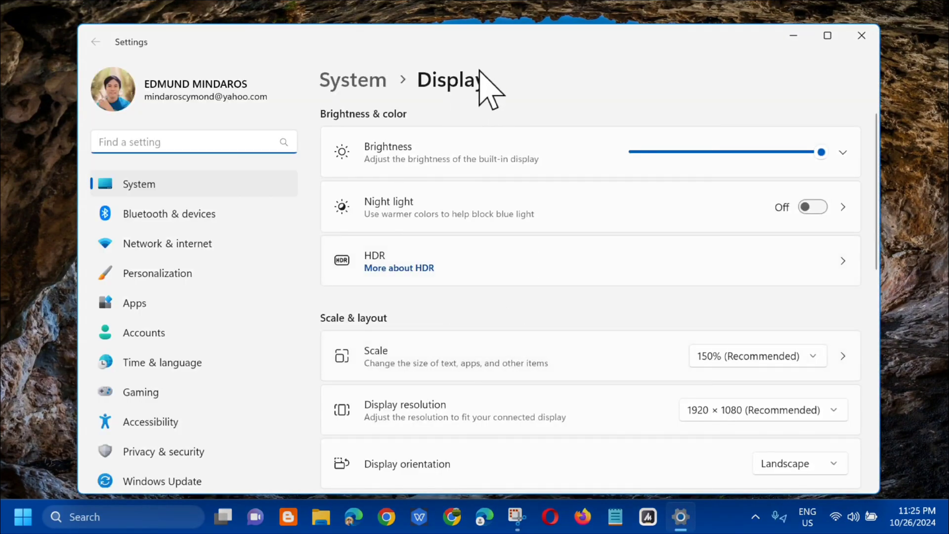
pyautogui.scroll(-10, 603, 339)
pyautogui.scroll(7, 598, 316)
pyautogui.scroll(3, 603, 338)
pyautogui.click(862, 38)
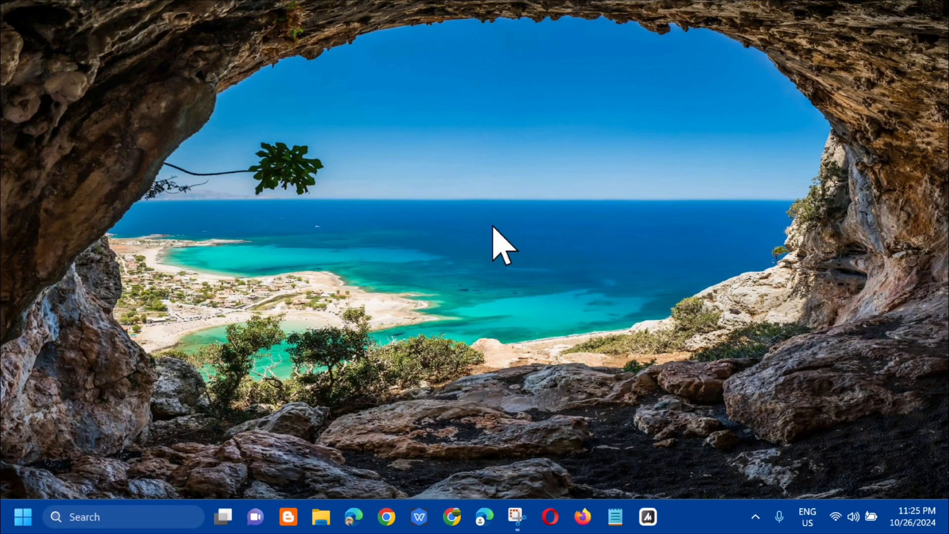
# Replace the old gpedit.msc command in the Run dialog with ms-settings:display and run it.
pyautogui.press('super+r')
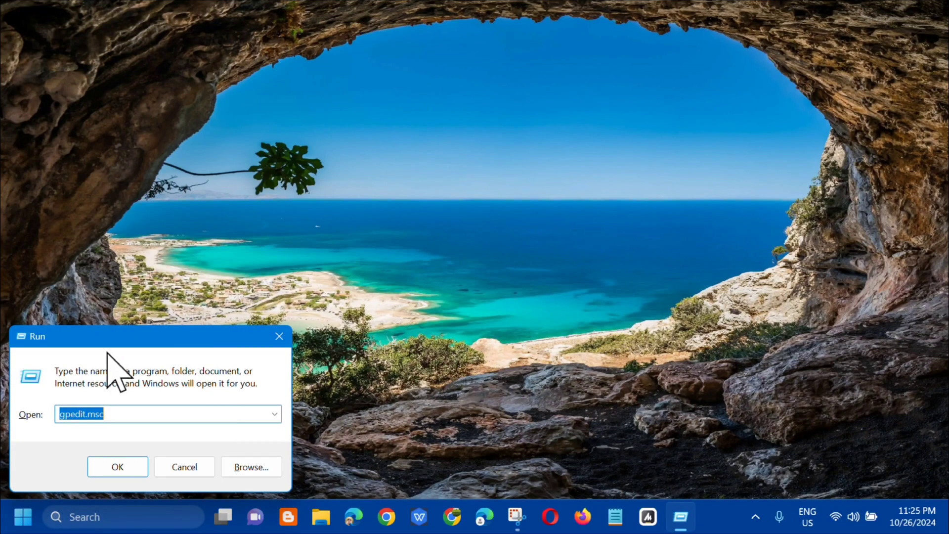
pyautogui.moveTo(148, 332); pyautogui.dragTo(454, 121)
pyautogui.click(448, 200)
pyautogui.press('BackSpace')
pyautogui.press('BackSpace')
pyautogui.press('BackSpace')
pyautogui.press('BackSpace')
pyautogui.press('BackSpace')
pyautogui.press('BackSpace')
pyautogui.press('BackSpace')
pyautogui.press('BackSpace')
pyautogui.press('BackSpace')
pyautogui.press('BackSpace')
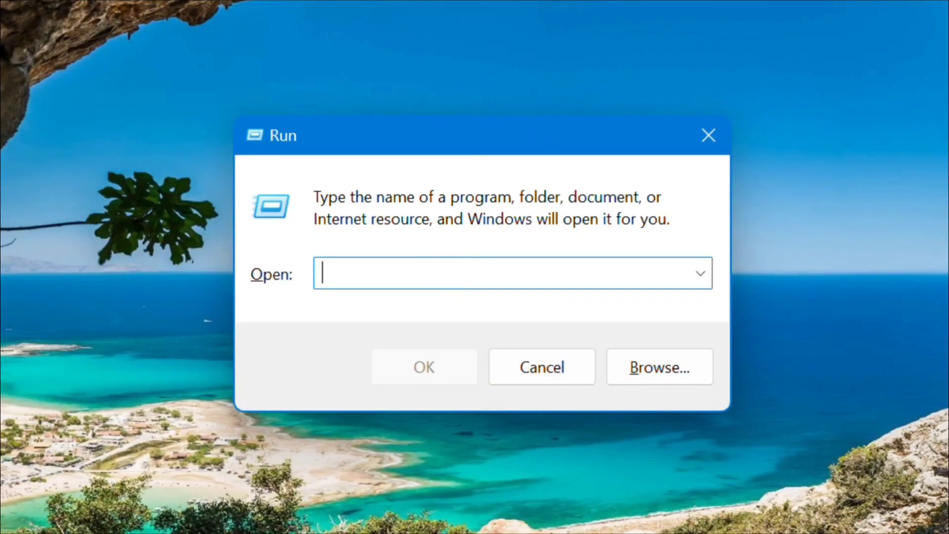
pyautogui.write('ms-')
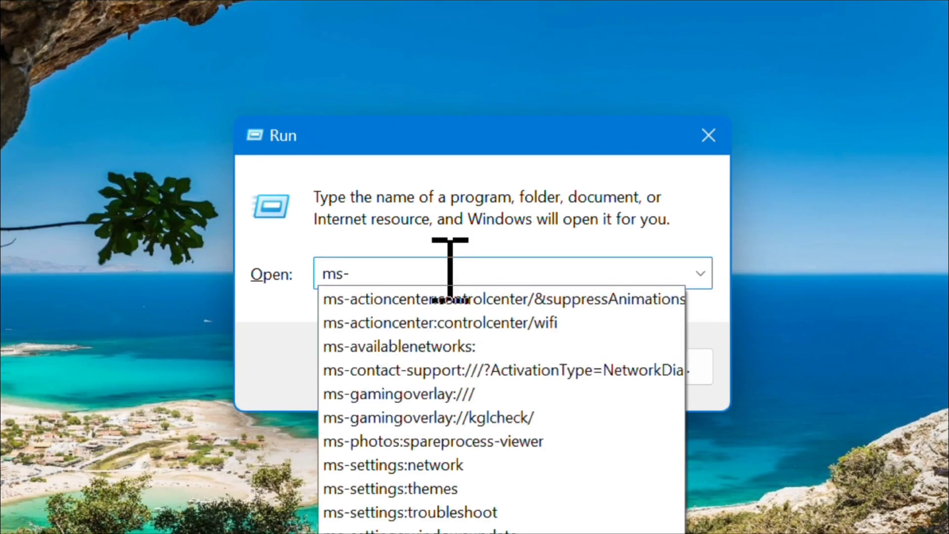
pyautogui.write('settings:')
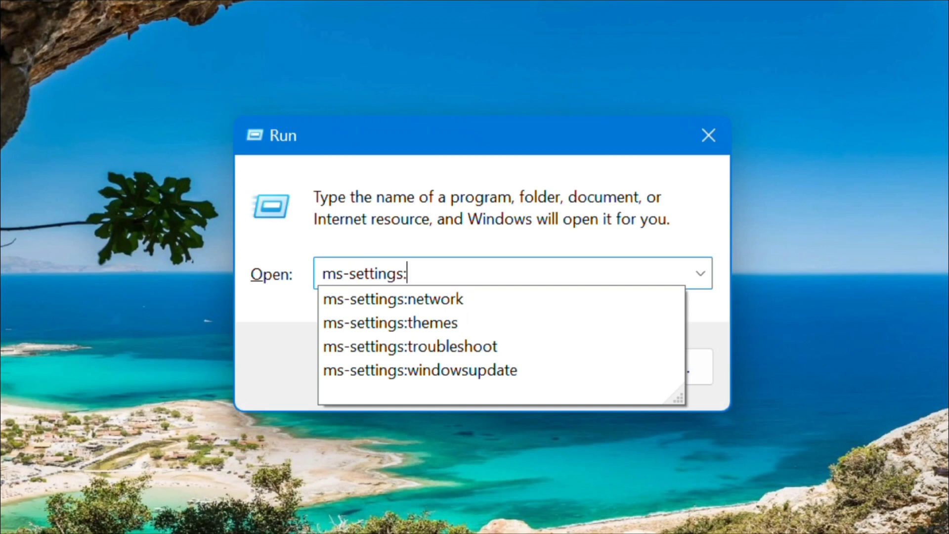
pyautogui.write('display')
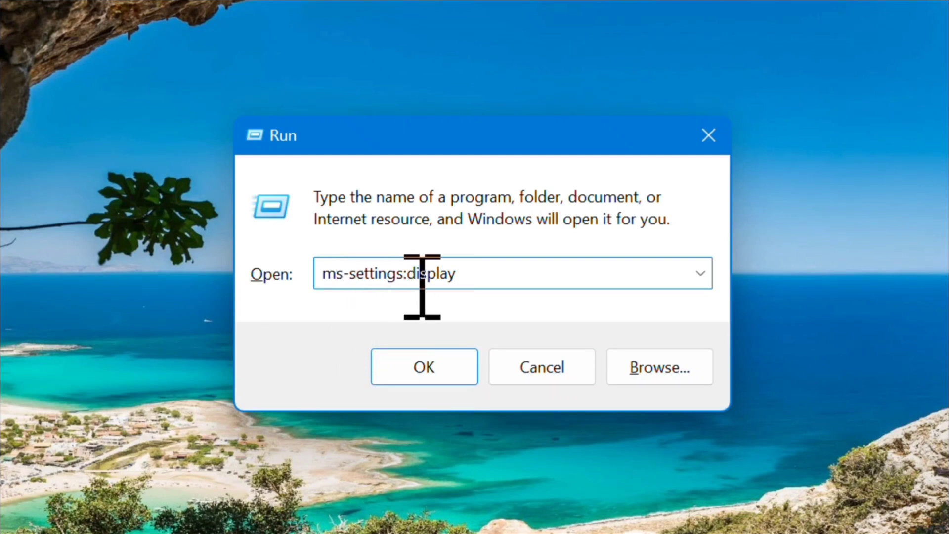
pyautogui.click(423, 370)
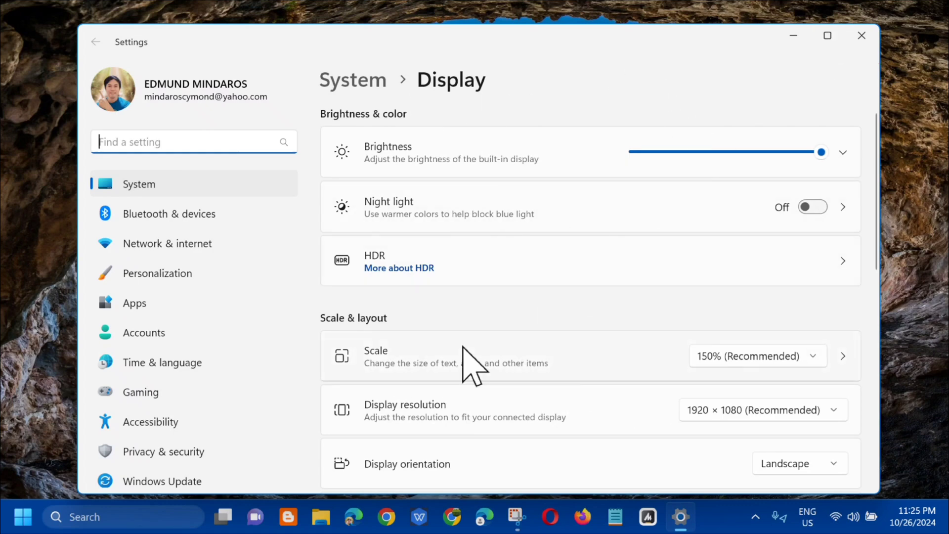
# Close the Display settings window to return to the desktop.
pyautogui.click(862, 37)
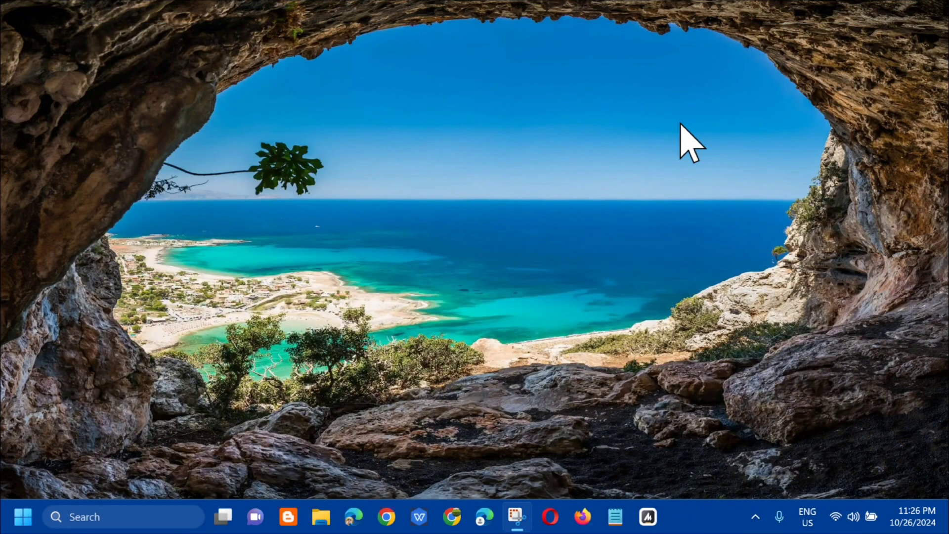